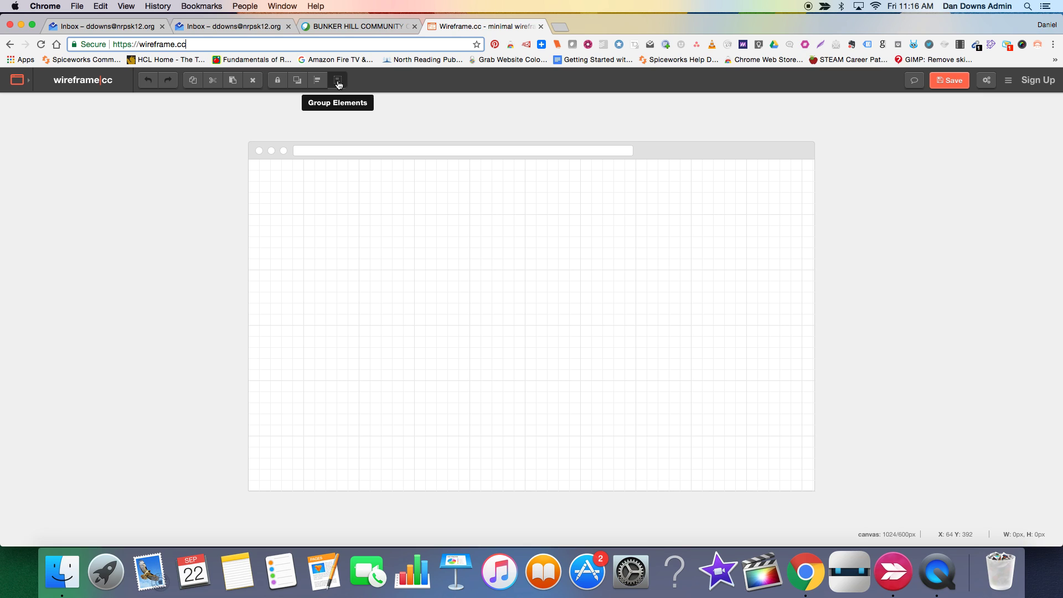
# Draw a wide rectangular image placeholder in the upper-left corner of the blank wireframe page
pyautogui.click(402, 278)
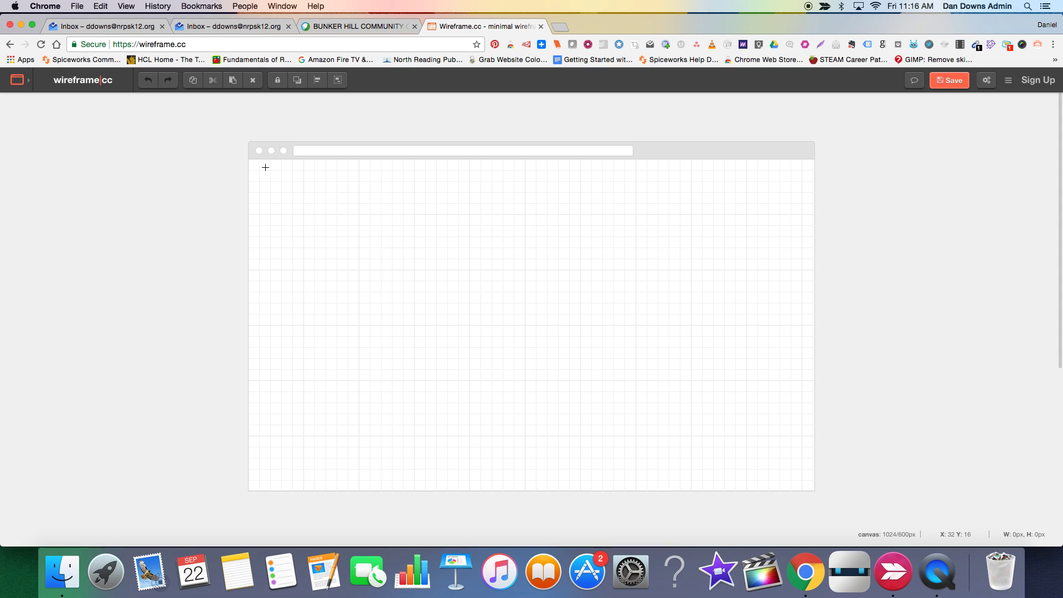
pyautogui.moveTo(264, 171); pyautogui.dragTo(402, 223)
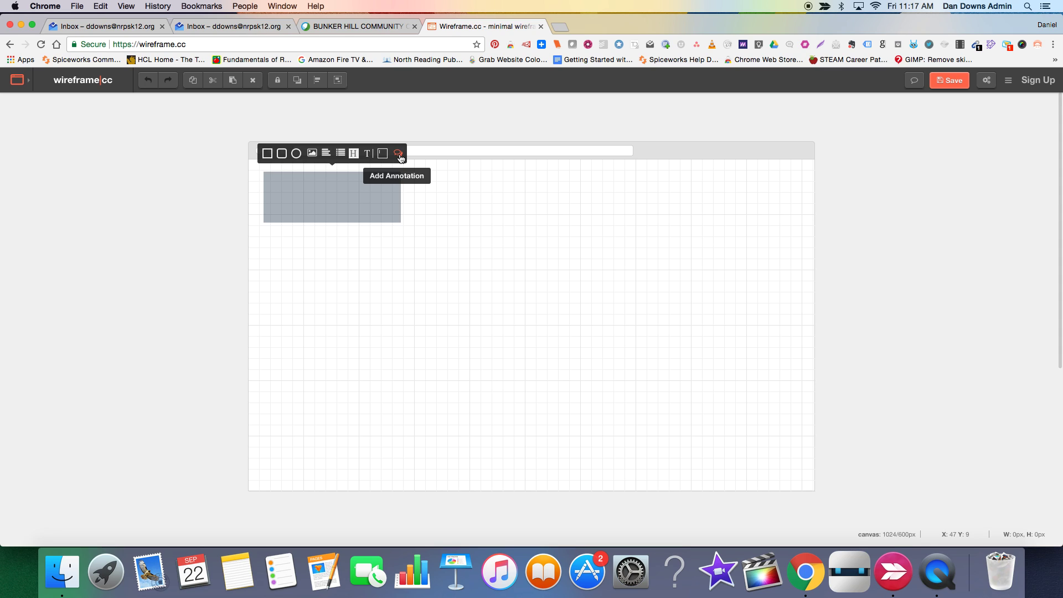
pyautogui.click(312, 158)
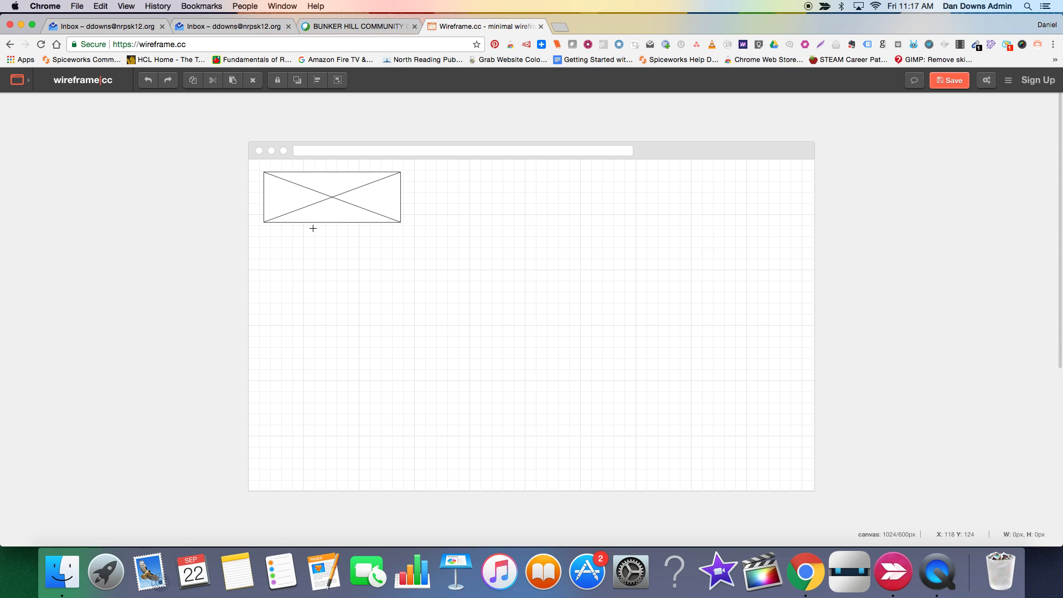
# Add a text element directly beneath the image placeholder, matching its width, and replace its filler text with "Logo: We Do It Best!!!!"
pyautogui.moveTo(264, 227); pyautogui.dragTo(402, 240)
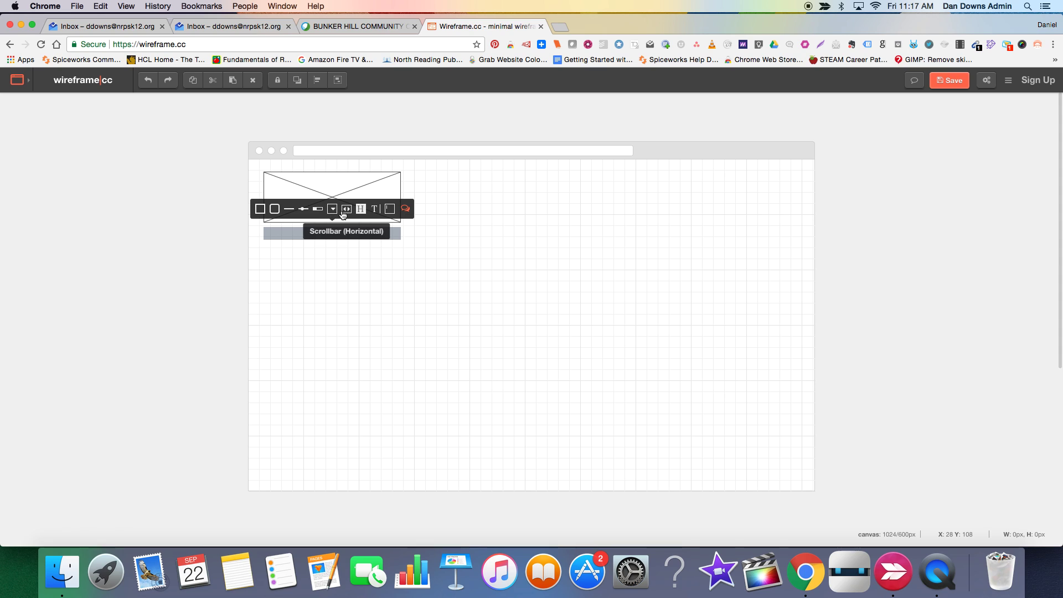
pyautogui.click(375, 214)
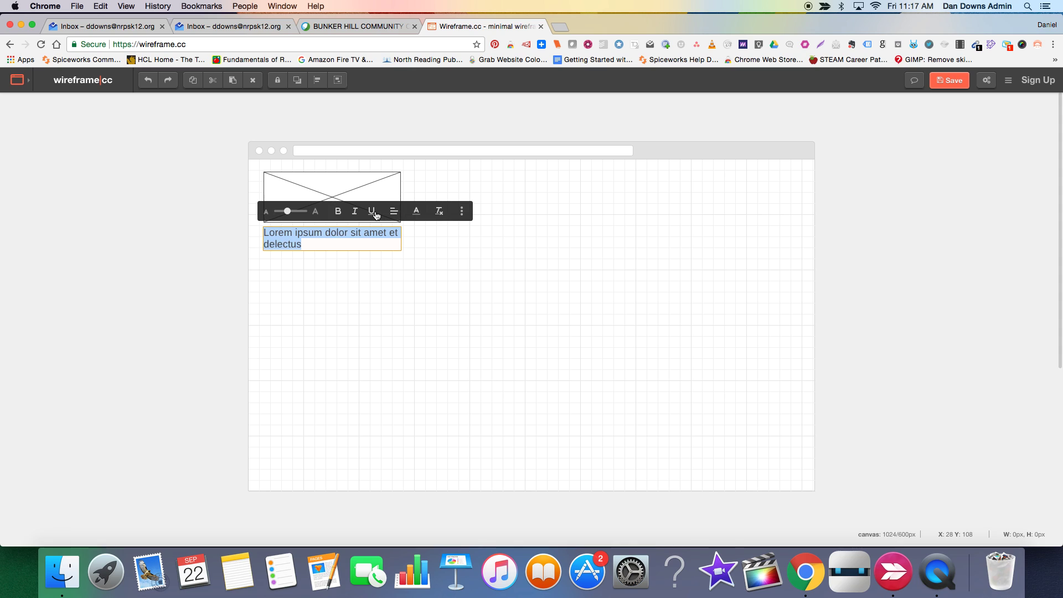
pyautogui.click(305, 245)
pyautogui.press('BackSpace')
pyautogui.press('BackSpace')
pyautogui.press('BackSpace')
pyautogui.press('BackSpace')
pyautogui.press('BackSpace')
pyautogui.press('BackSpace')
pyautogui.press('BackSpace')
pyautogui.press('BackSpace')
pyautogui.press('BackSpace')
pyautogui.press('BackSpace')
pyautogui.press('BackSpace')
pyautogui.press('BackSpace')
pyautogui.press('BackSpace')
pyautogui.press('BackSpace')
pyautogui.press('BackSpace')
pyautogui.press('BackSpace')
pyautogui.press('BackSpace')
pyautogui.press('BackSpace')
pyautogui.press('BackSpace')
pyautogui.press('BackSpace')
pyautogui.press('BackSpace')
pyautogui.press('BackSpace')
pyautogui.press('BackSpace')
pyautogui.press('BackSpace')
pyautogui.press('BackSpace')
pyautogui.press('BackSpace')
pyautogui.press('BackSpace')
pyautogui.press('BackSpace')
pyautogui.press('BackSpace')
pyautogui.press('BackSpace')
pyautogui.press('BackSpace')
pyautogui.press('BackSpace')
pyautogui.press('BackSpace')
pyautogui.press('BackSpace')
pyautogui.press('BackSpace')
pyautogui.write('Logo')
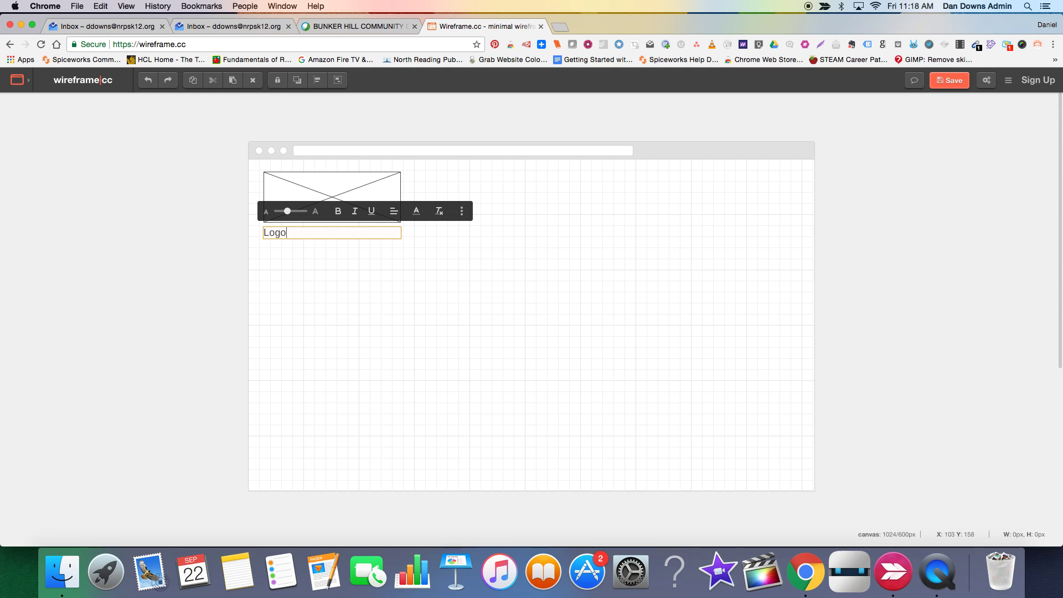
pyautogui.write(': We Do It Best!!!!')
pyautogui.click(296, 261)
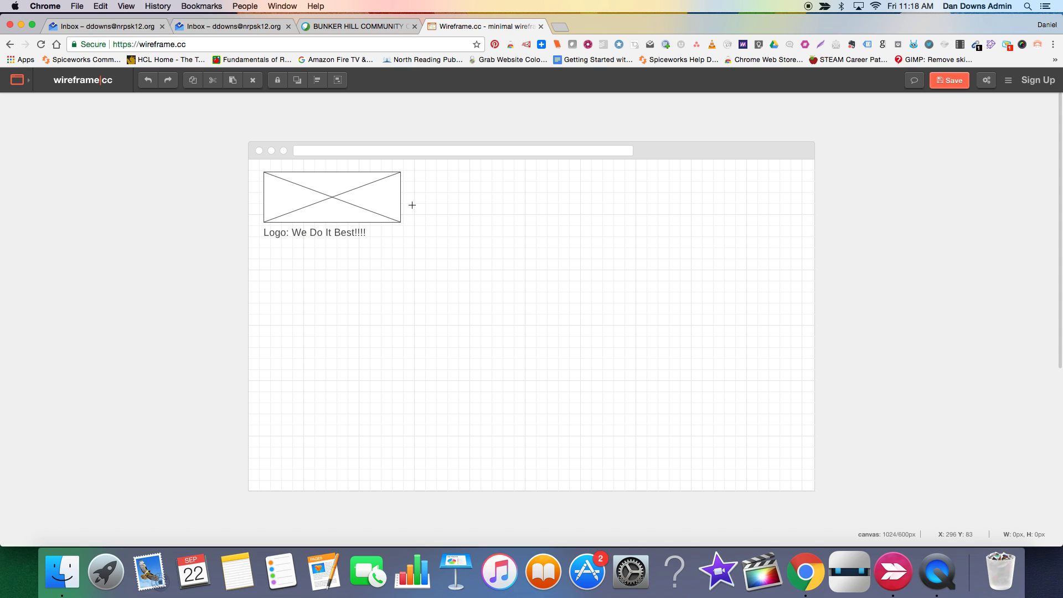
# Add a wide text element from beside the image placeholder to the page's right edge and replace its filler text with "Home"
pyautogui.moveTo(412, 204)
pyautogui.mouseDown()
pyautogui.moveTo(648, 228)
pyautogui.moveTo(807, 224)
pyautogui.mouseUp()
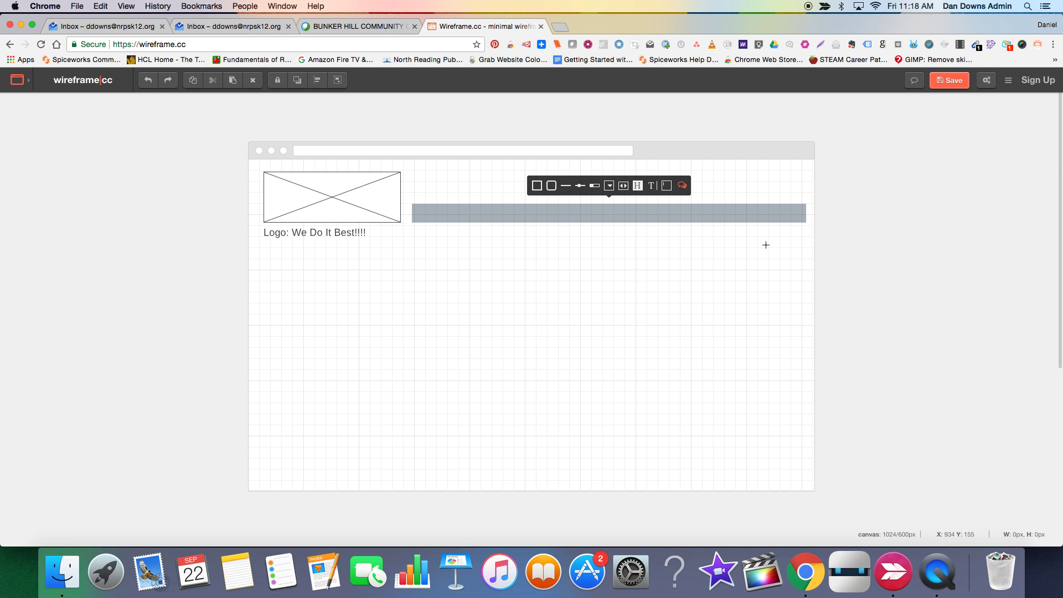
pyautogui.click(652, 188)
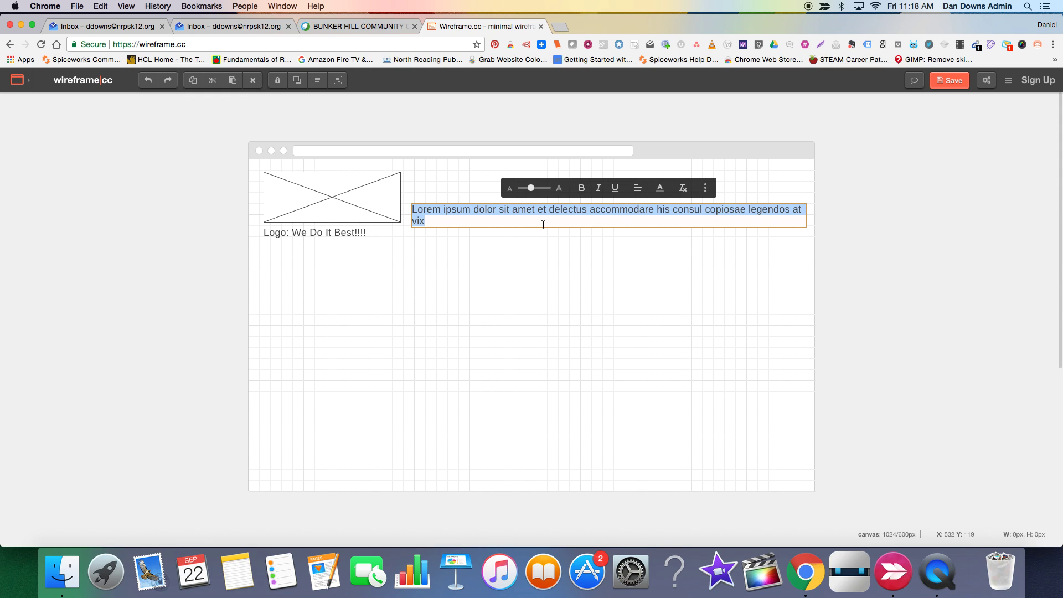
pyautogui.press('BackSpace')
pyautogui.write('H')
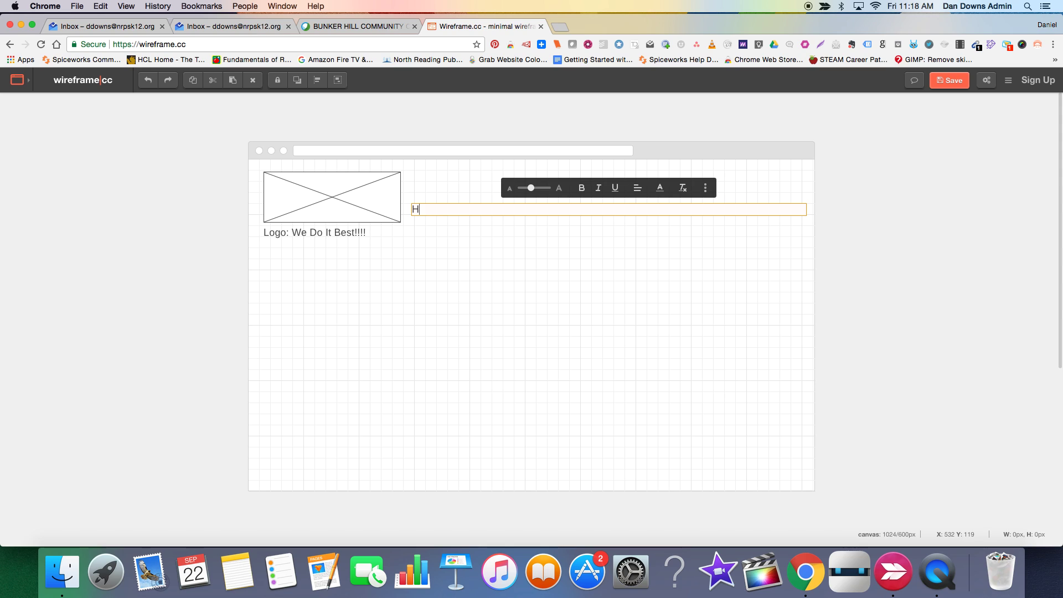
pyautogui.write('ome')
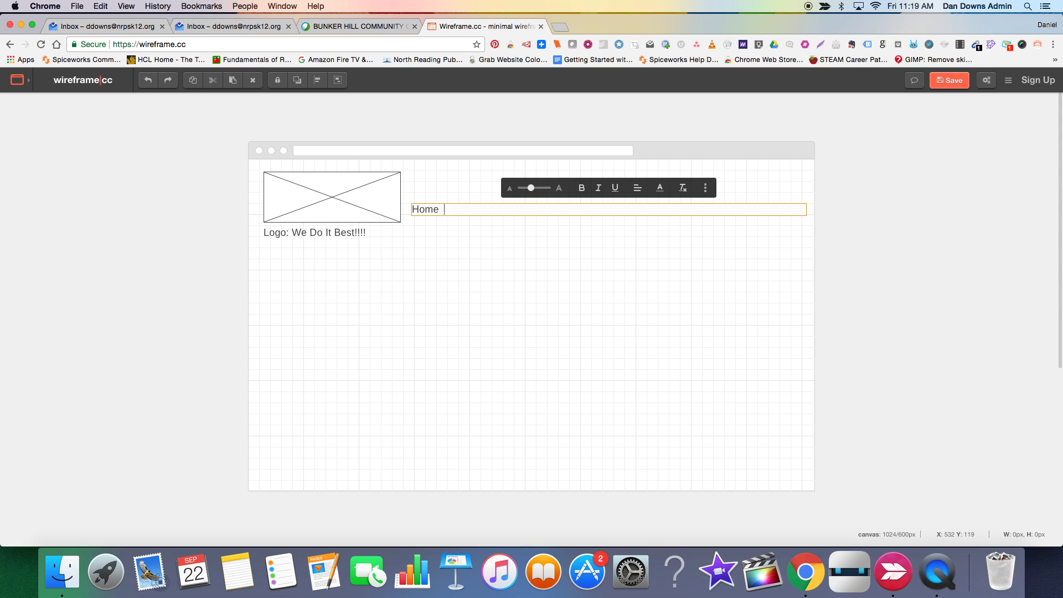